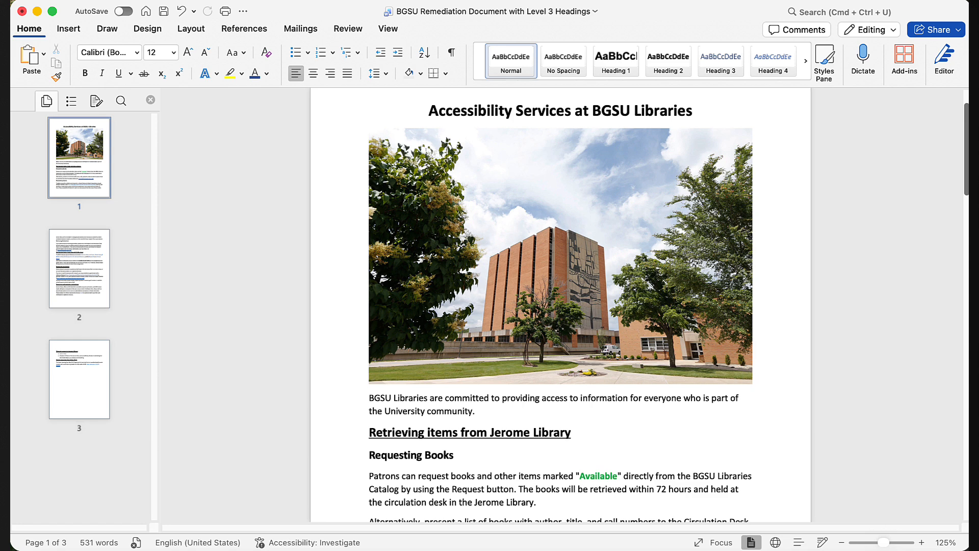
- Copy the circulation desk's email address from the second paragraph under Requesting Books
scroll(667, 335, "down", 2)
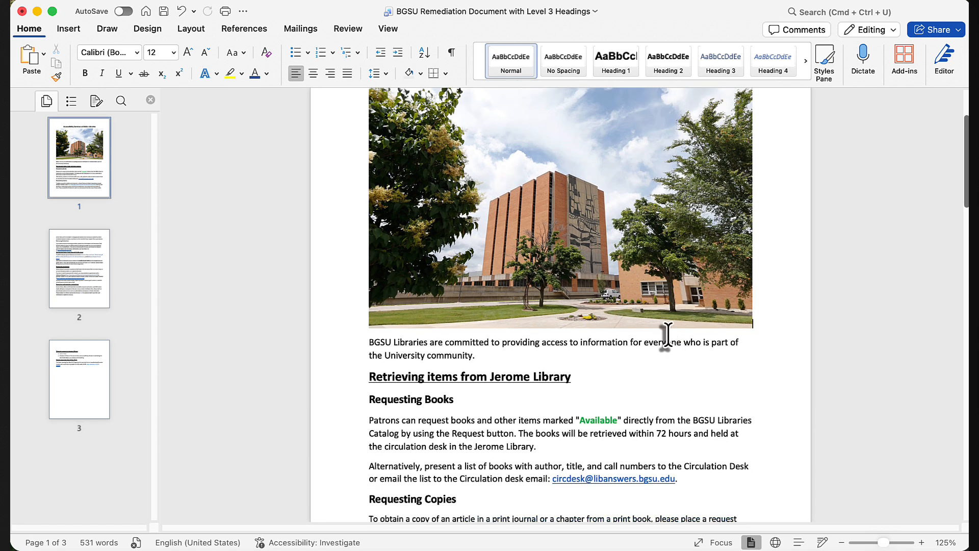
scroll(667, 335, "down", 4)
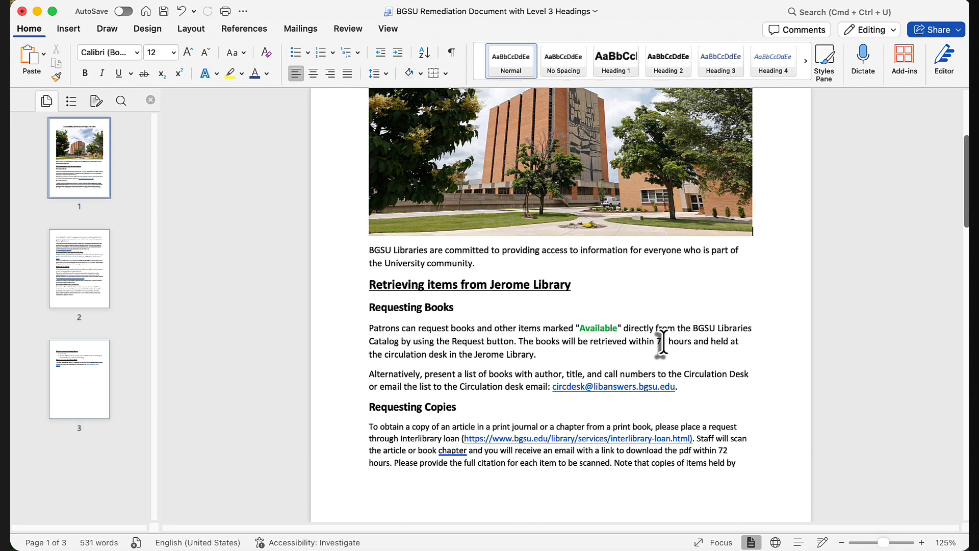
scroll(674, 347, "down", 1)
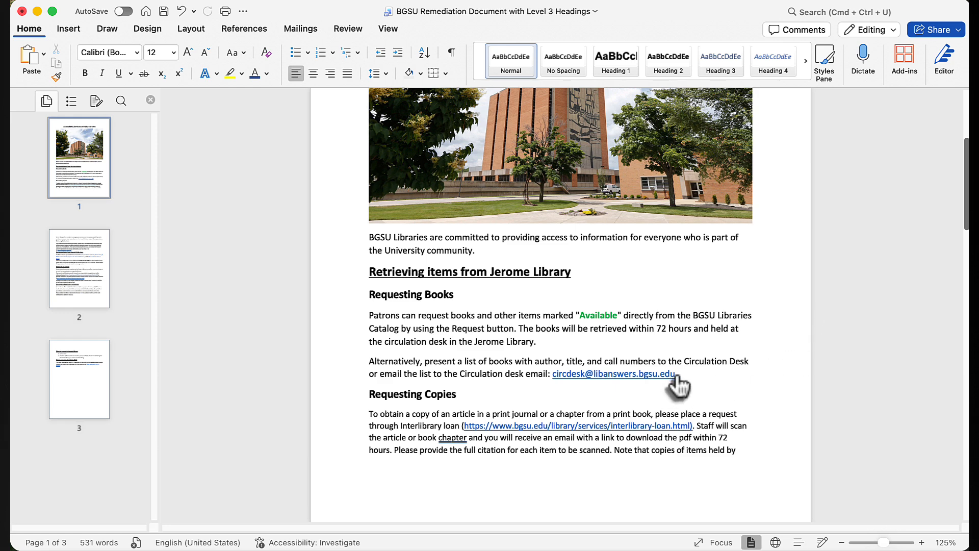
left_click_drag(677, 376, 601, 377)
key("super+c")
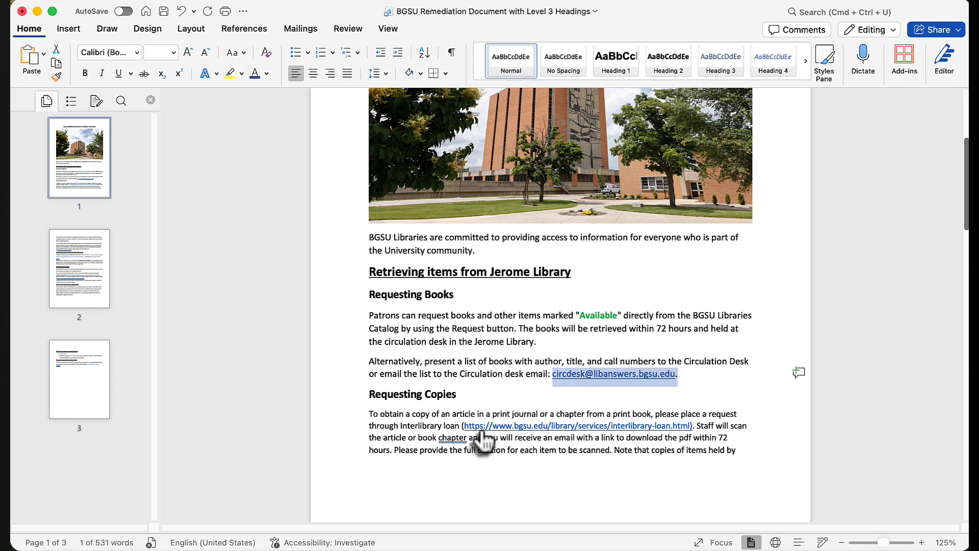
- Turn the phrase "email the list to the Circulation desk" into an email link to the copied address, without its trailing period
left_click_drag(525, 378, 390, 375)
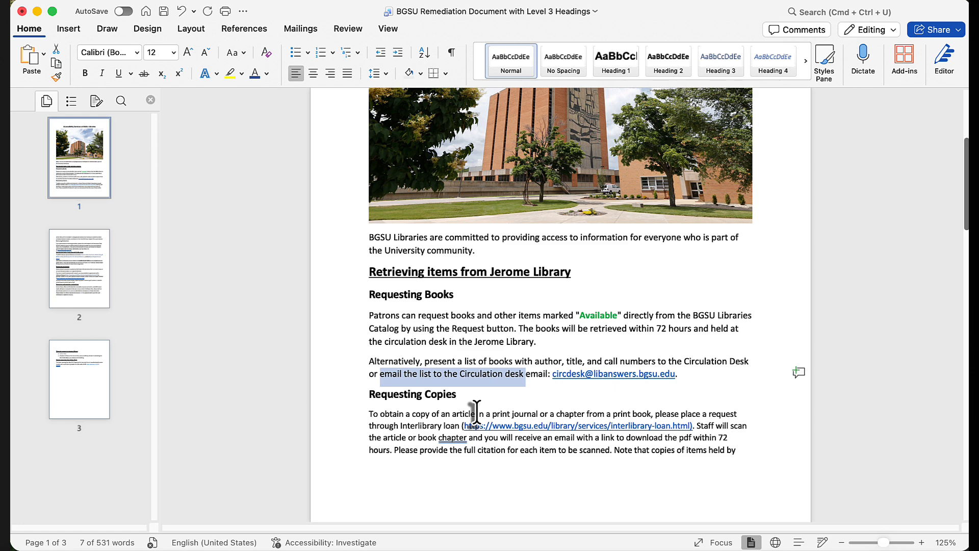
right_click(473, 380)
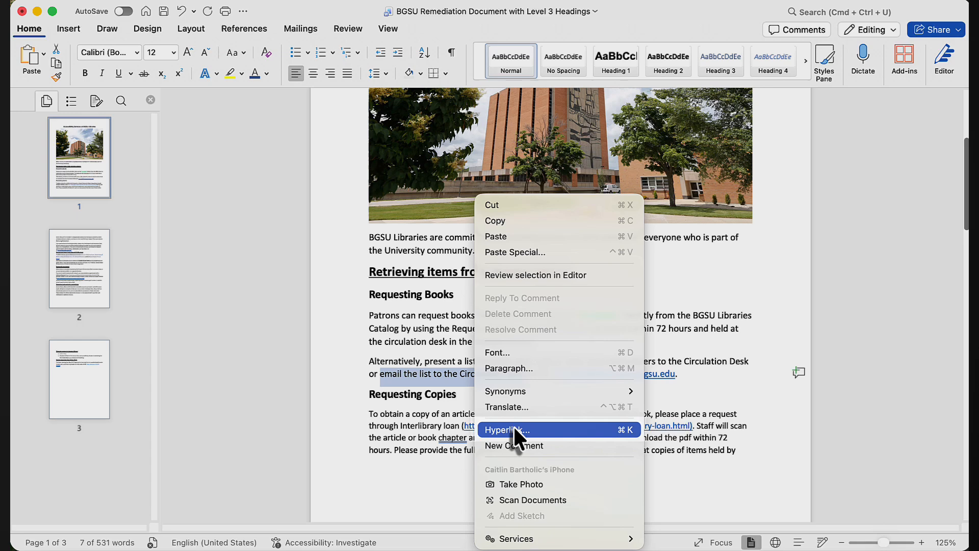
left_click(514, 429)
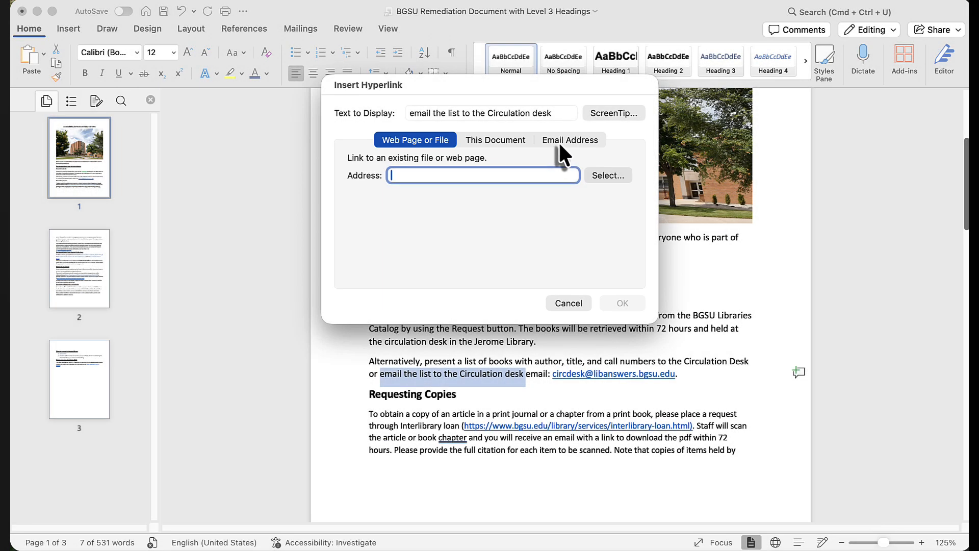
left_click(559, 148)
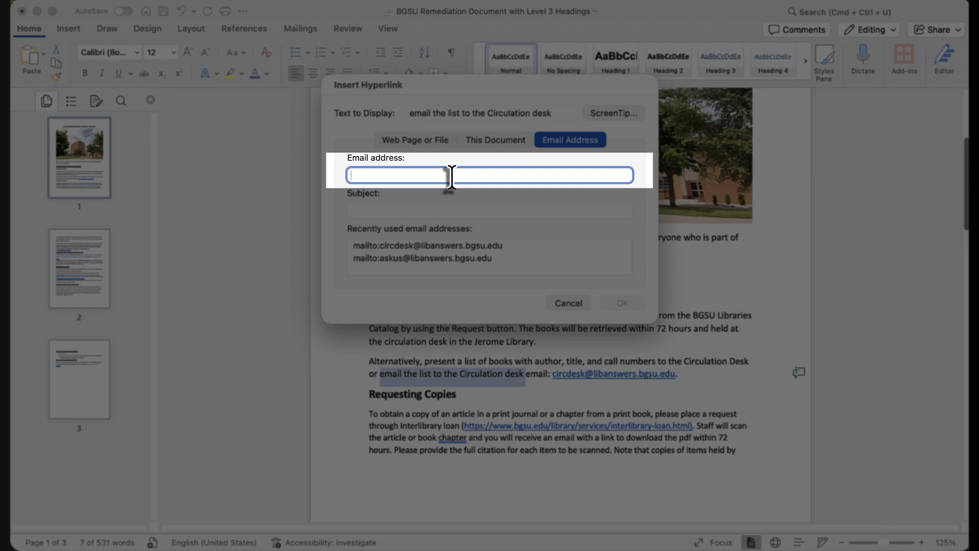
key("super+v")
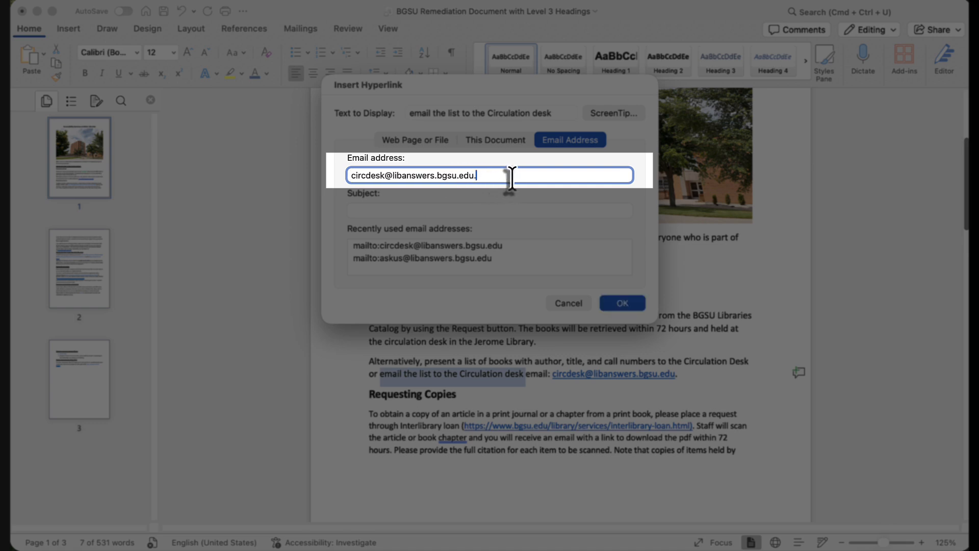
key("BackSpace")
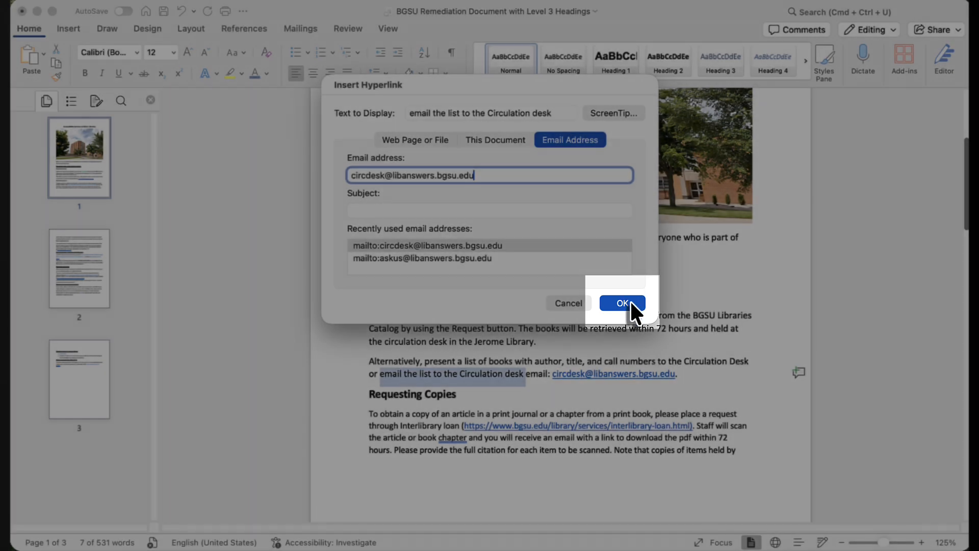
left_click(630, 301)
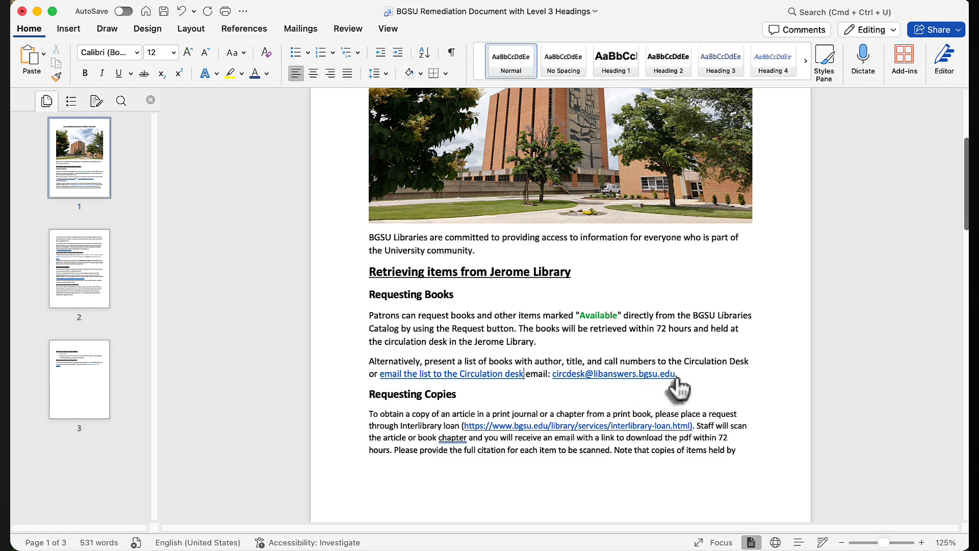
- Try replacing the "email:" label and address after the new link with a period, and restore the original text
left_click_drag(682, 375, 531, 371)
key("super+c")
key("Delete")
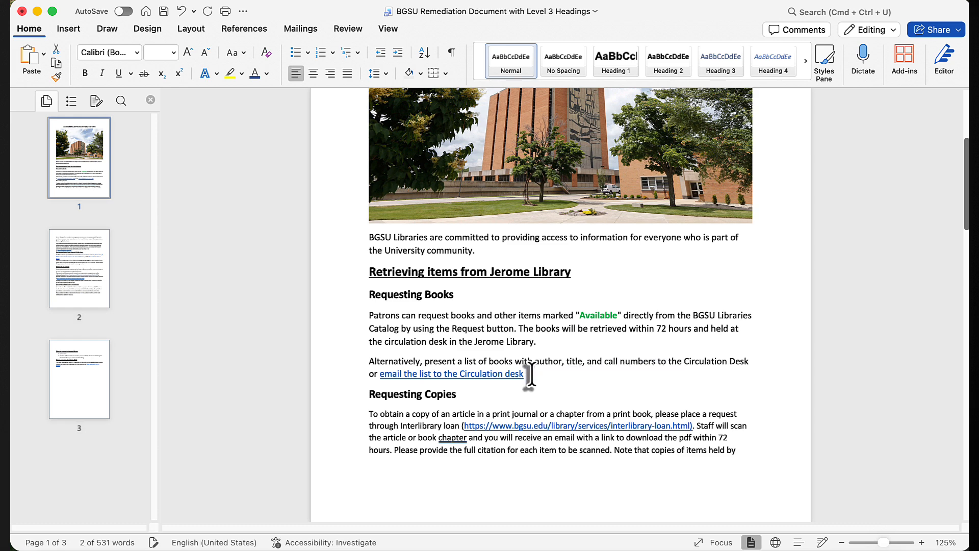
type(".")
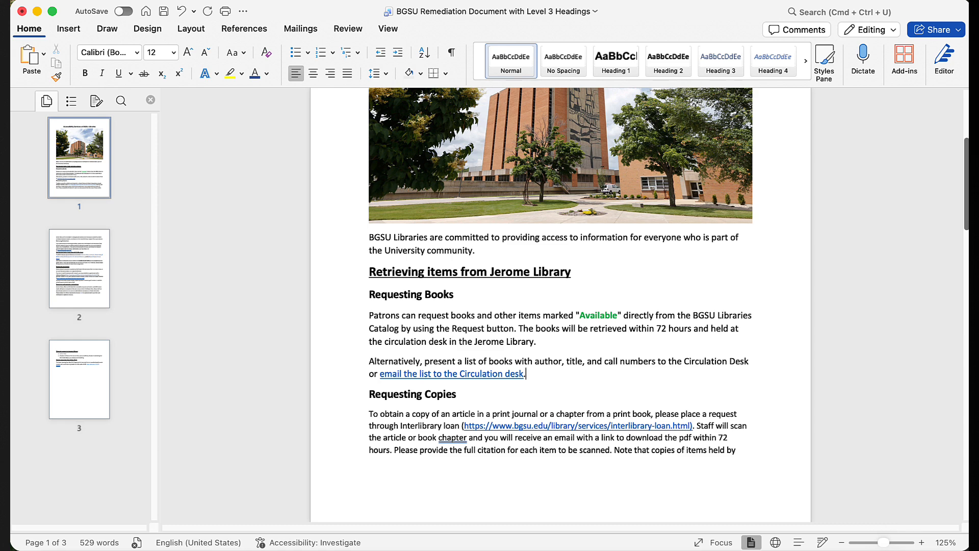
key("super+v")
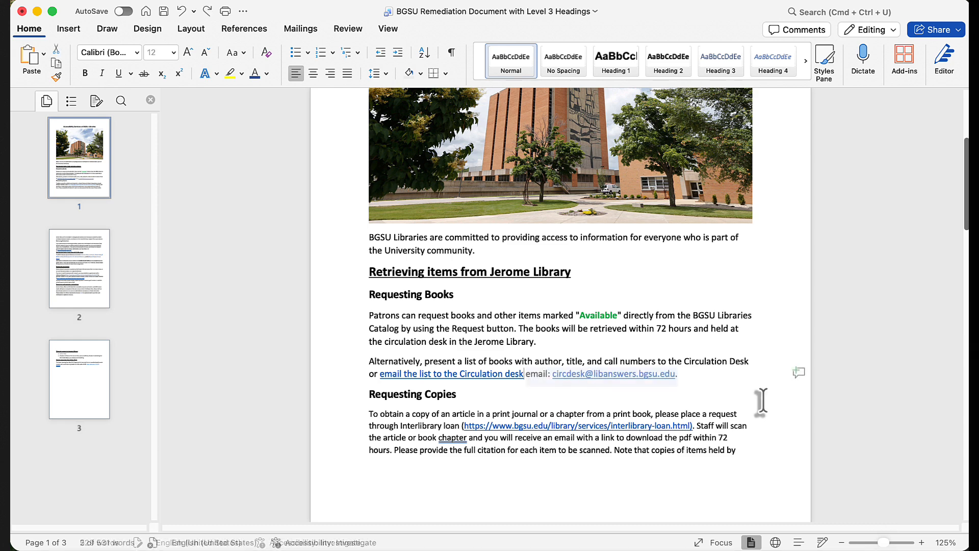
- Remove the hyperlink from the written-out circulation desk email address, keeping it as plain text
left_click(672, 377)
double_click(675, 377)
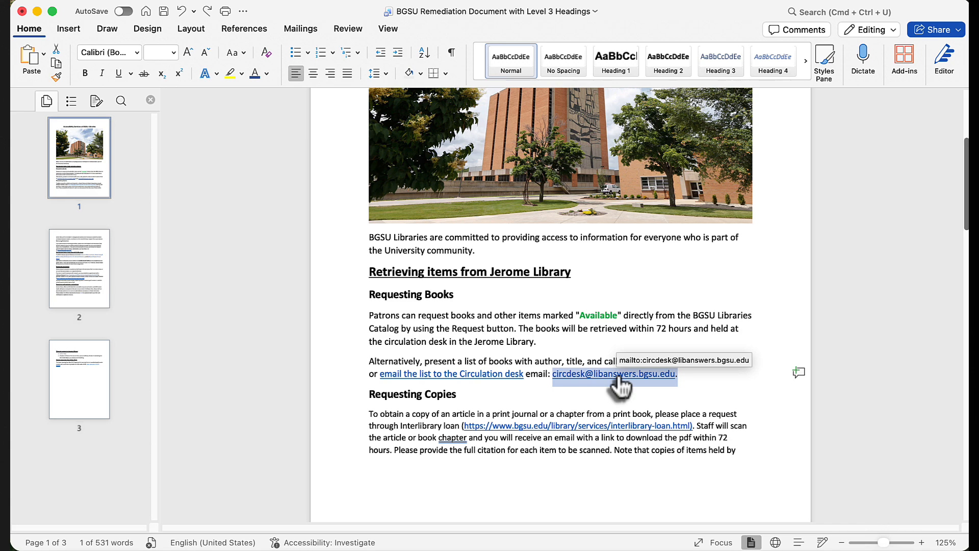
right_click(616, 377)
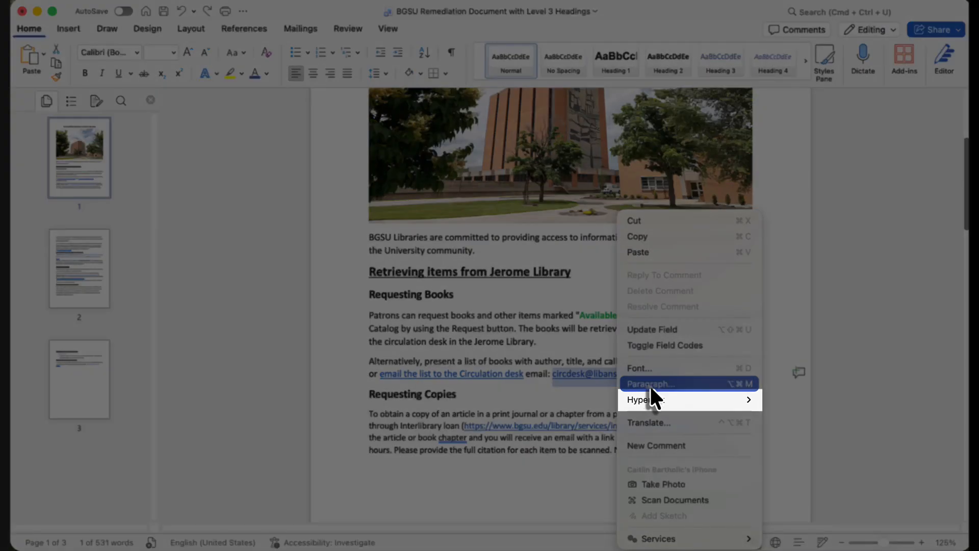
mouse_move(653, 396)
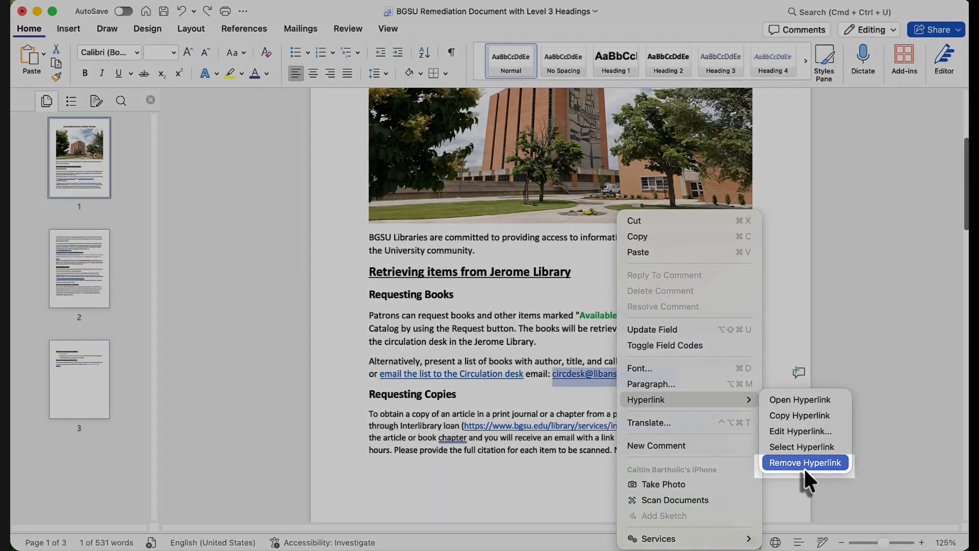
left_click(805, 464)
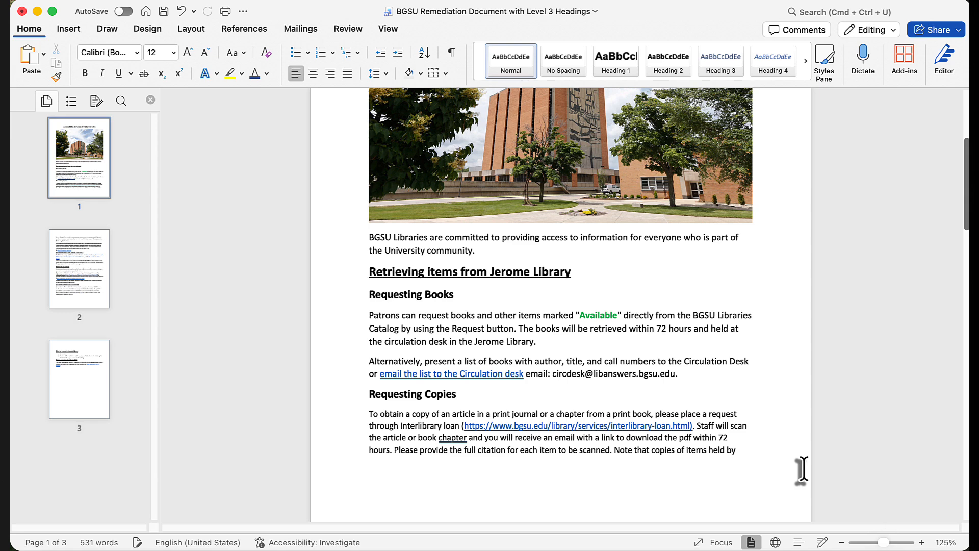
- Delete the "email:" label and enclose the plain-text address in parentheses, with the period after the closing one
left_click_drag(551, 375, 535, 376)
key("BackSpace")
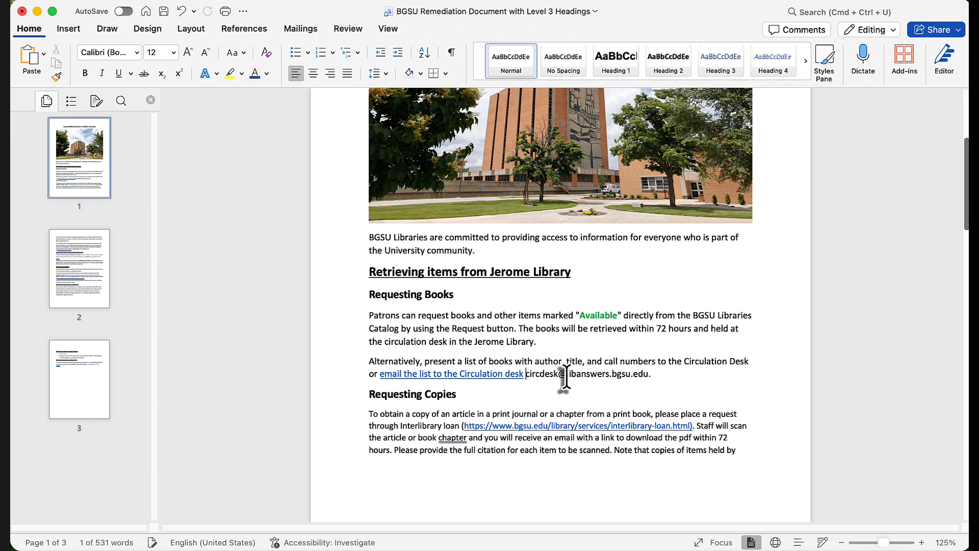
type("(")
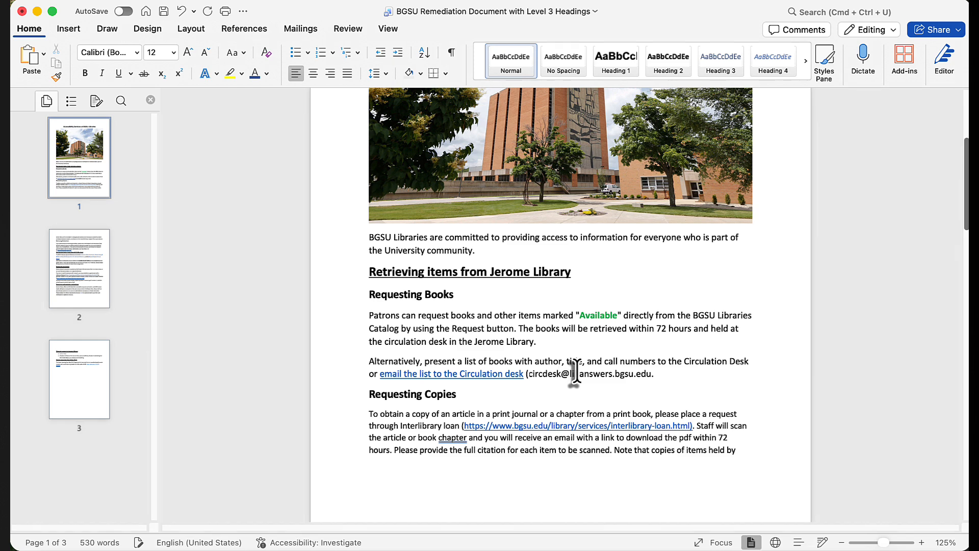
key("BackSpace")
type(").")
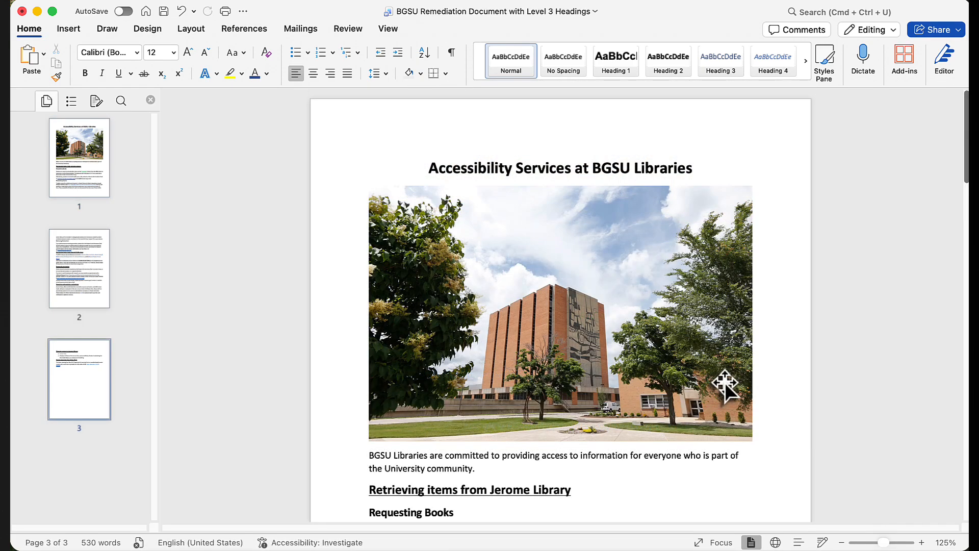
- Add the line "Making Your Word Documents Accessible Guide and Checklist (DOCX, 4.9MB)" below the FLY section on page 3
scroll(724, 381, "down", 20)
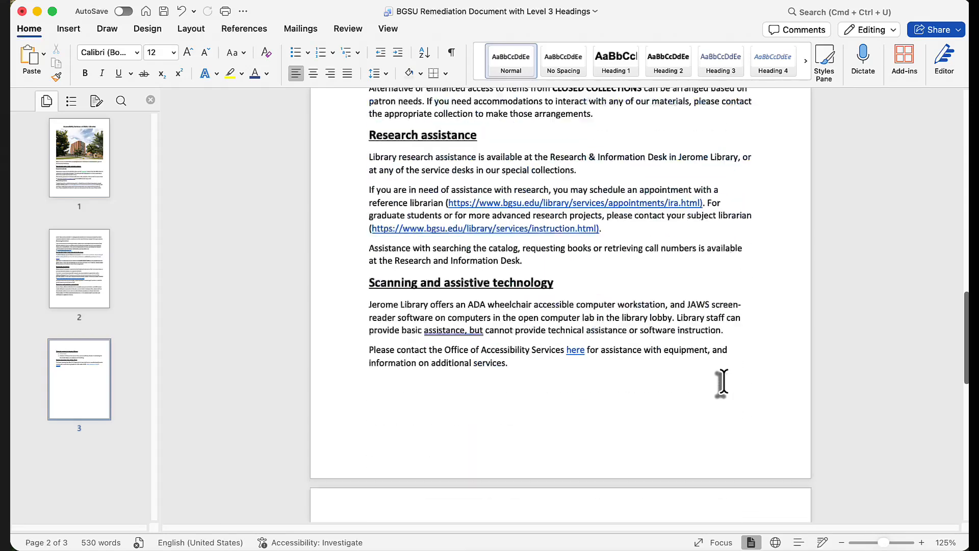
scroll(723, 379, "down", 10)
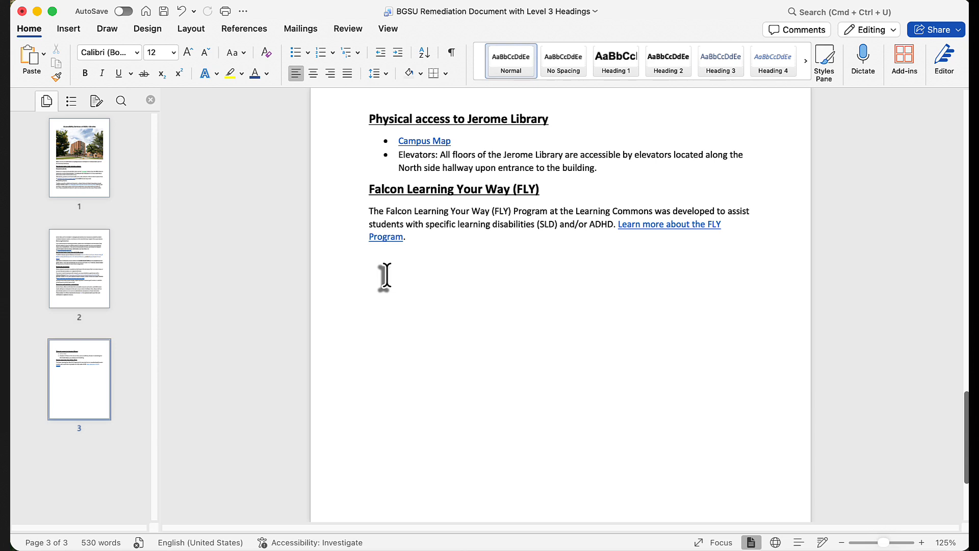
type("Making Your Word Documents Access")
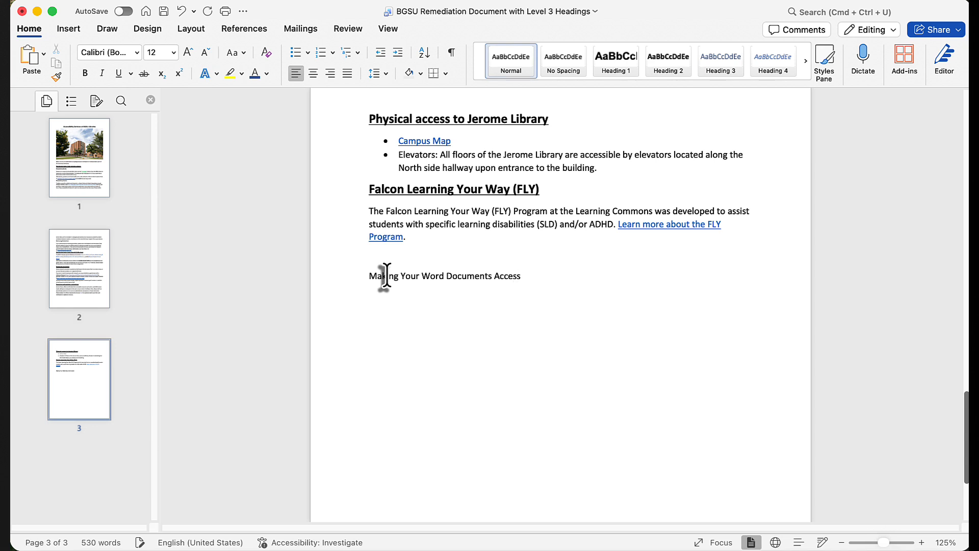
type("ible Guide and Checlist")
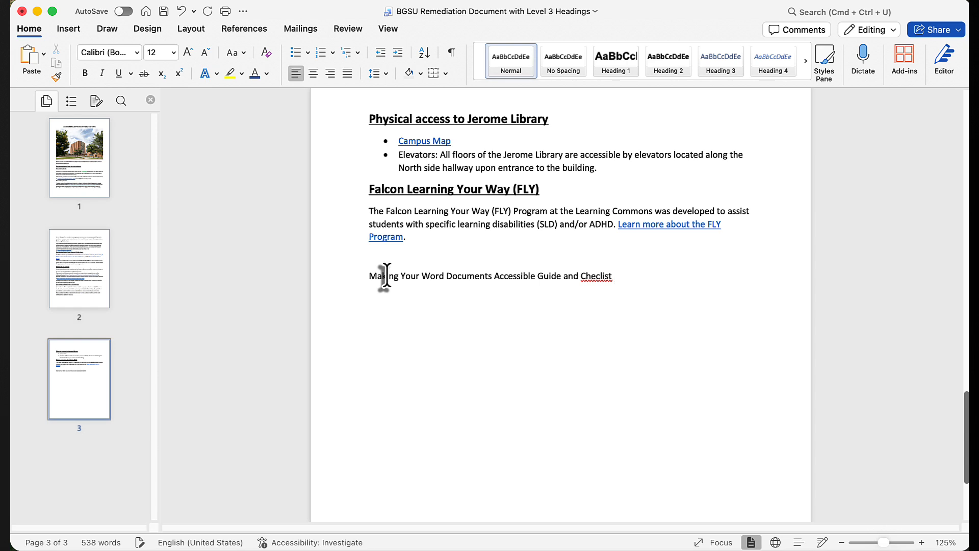
key("BackSpace")
key("BackSpace")
key("BackSpace")
key("BackSpace")
type("klist (DOCX")
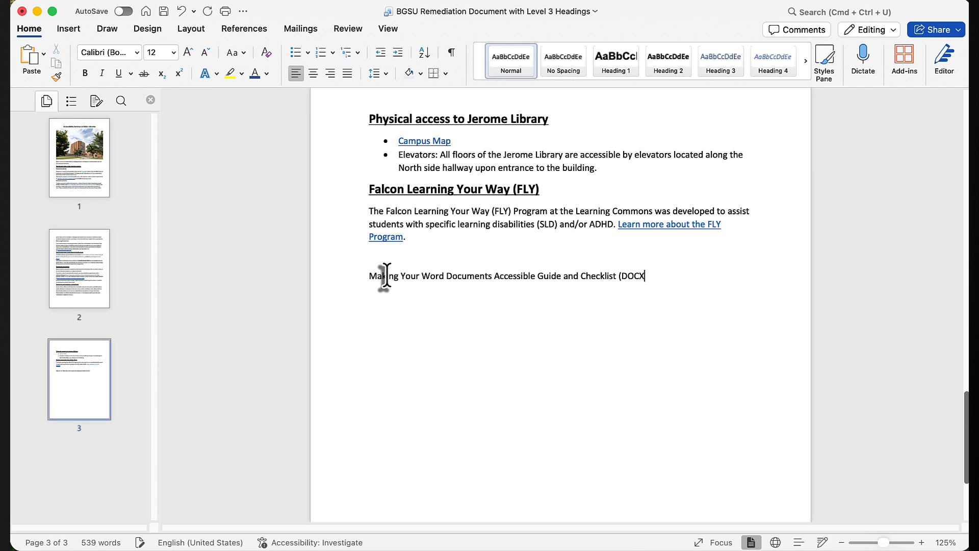
type(", 4.9MB)")
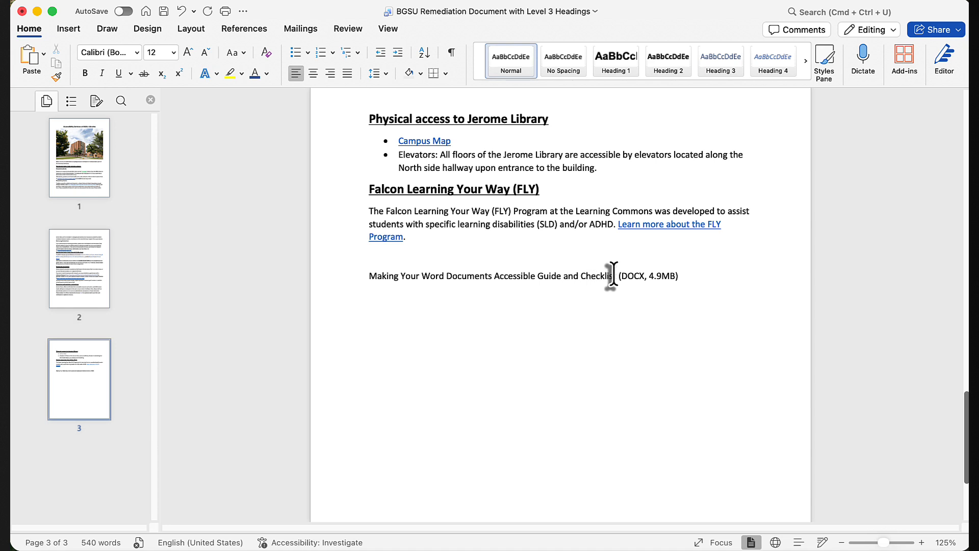
- Link "Making Your Word Documents Accessible Guide and Checklist" to the matching file in the BGSU folder, leaving the file type and size unlinked
left_click_drag(614, 278, 378, 273)
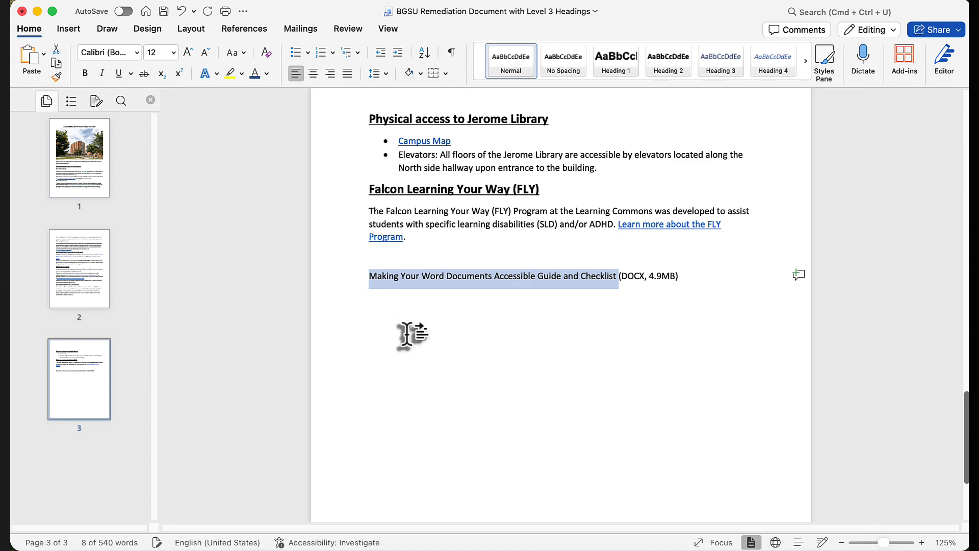
right_click(446, 285)
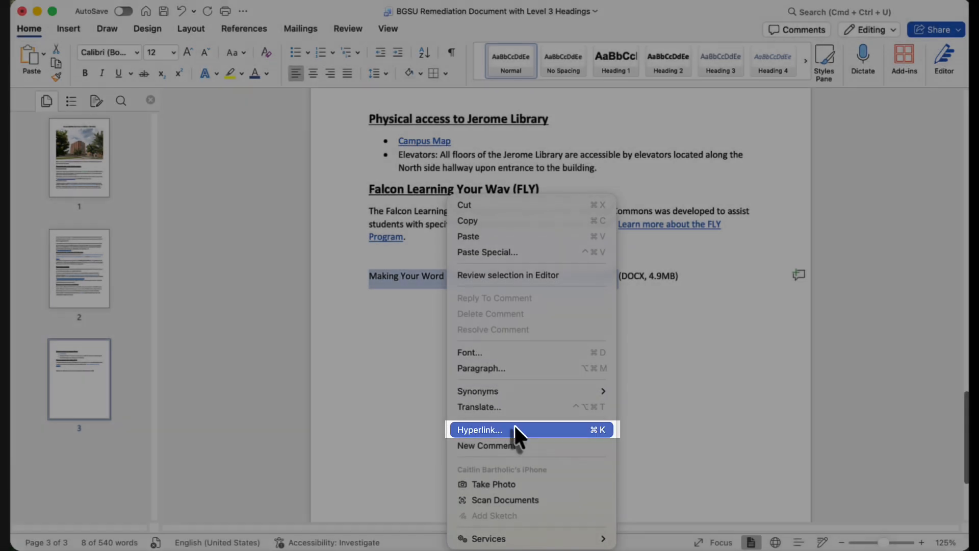
left_click(515, 429)
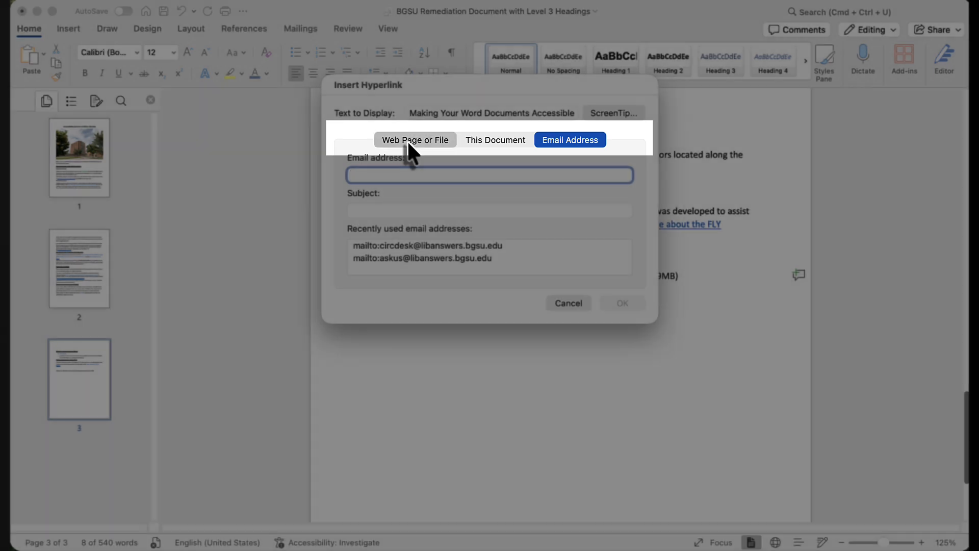
left_click(408, 142)
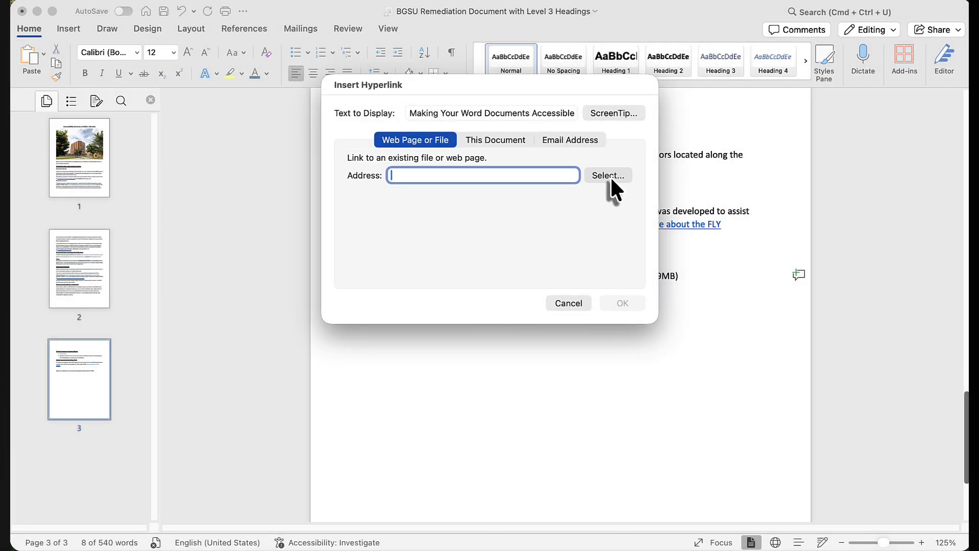
left_click(608, 176)
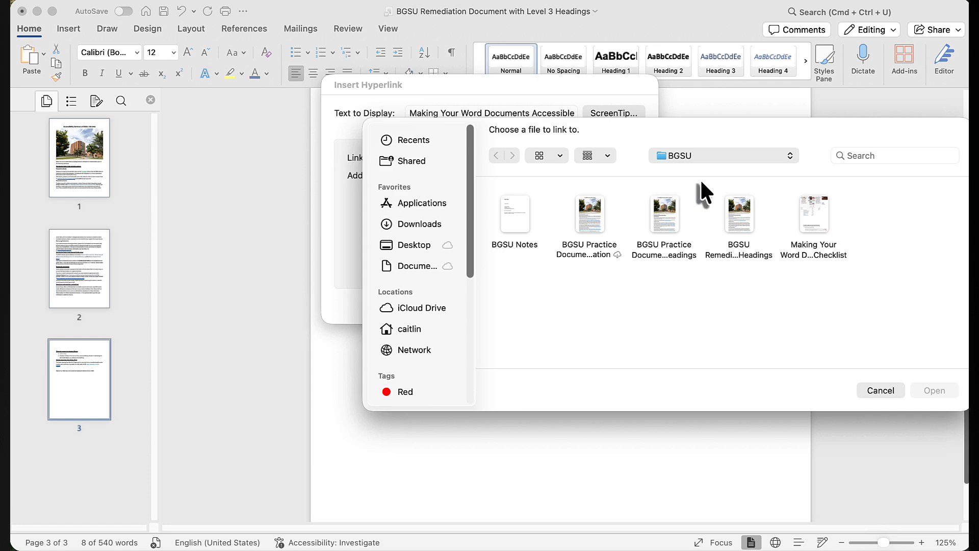
left_click(811, 214)
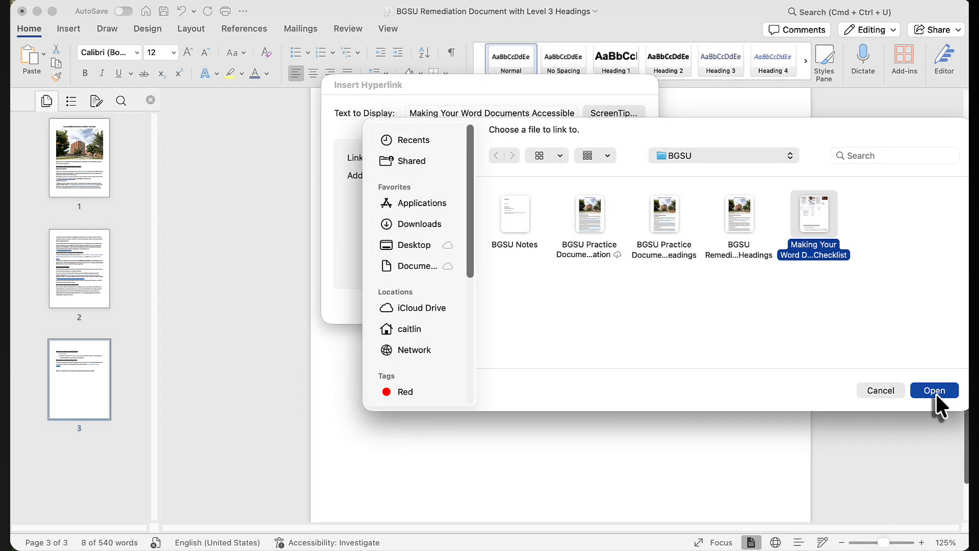
left_click(936, 390)
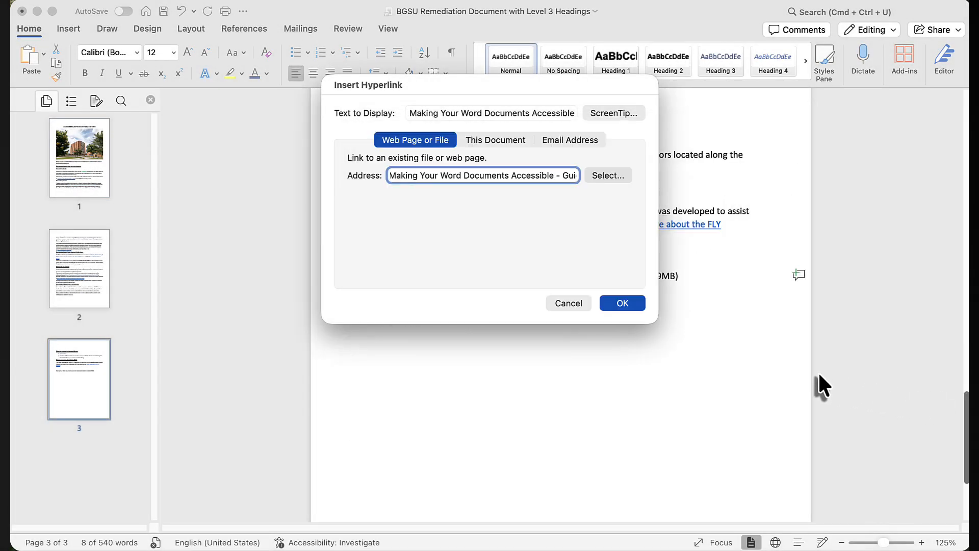
left_click(620, 303)
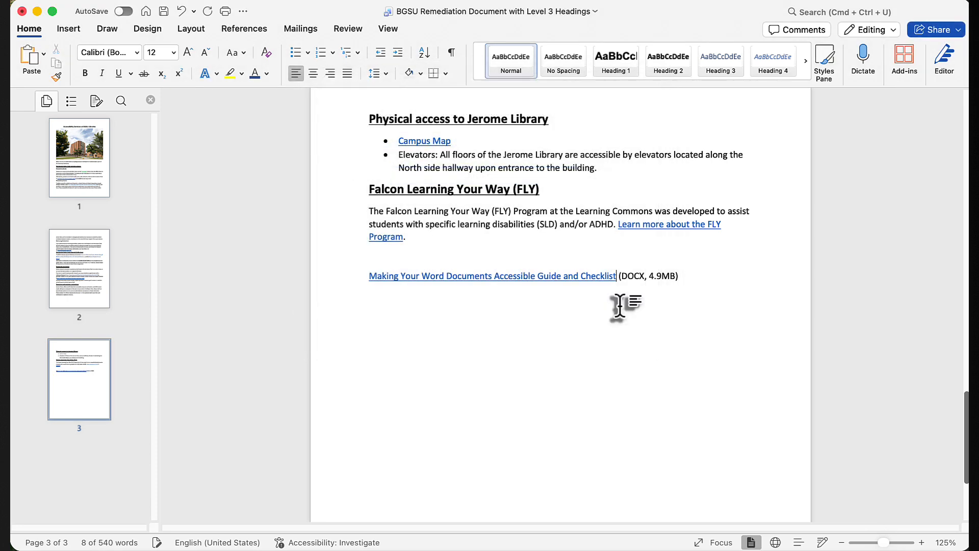
- Open the linked Word accessibility guide and navigate by its headings to the alternative text and accessibility checker sections
left_click(490, 282)
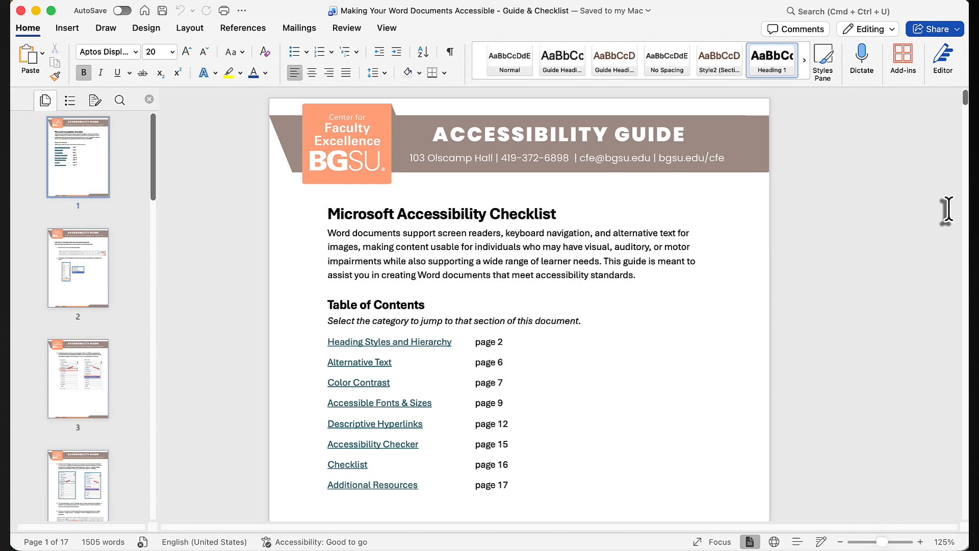
left_click(68, 99)
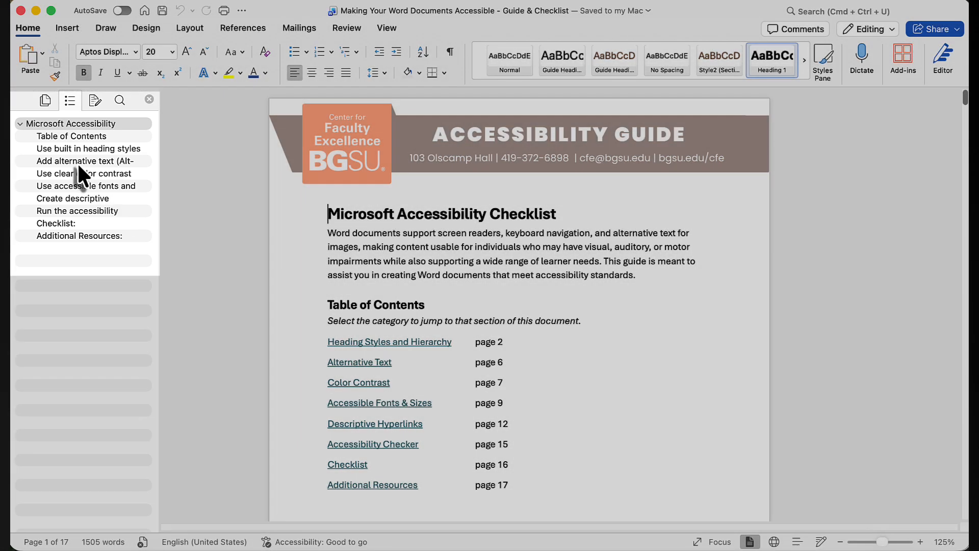
left_click(78, 163)
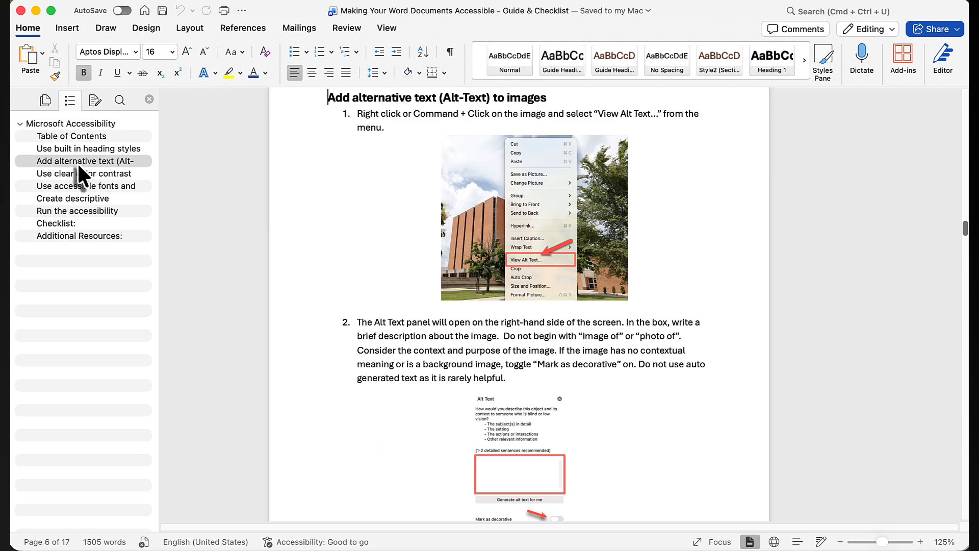
left_click(77, 210)
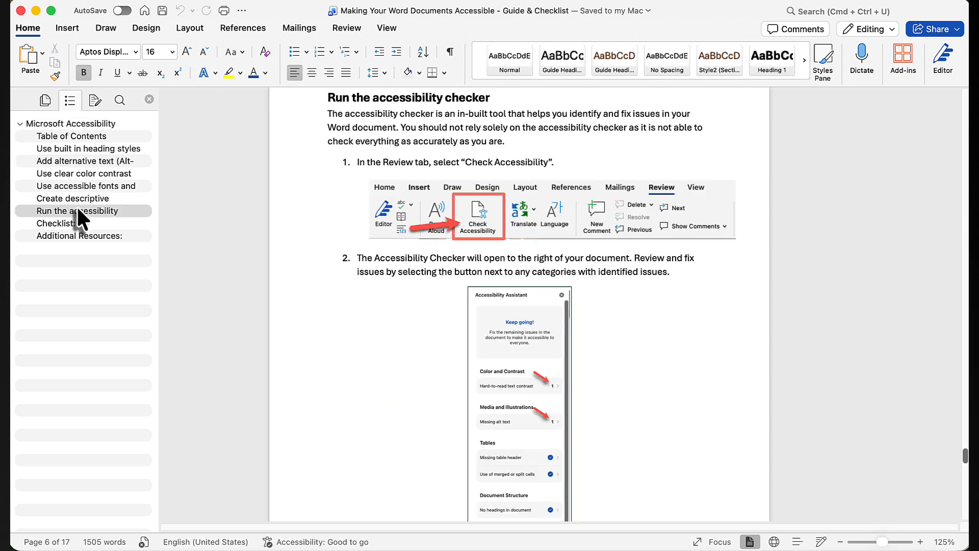
- Test the "Heading Styles and Hierarchy" link in the guide's Table of Contents, then return to the contents list
left_click(75, 136)
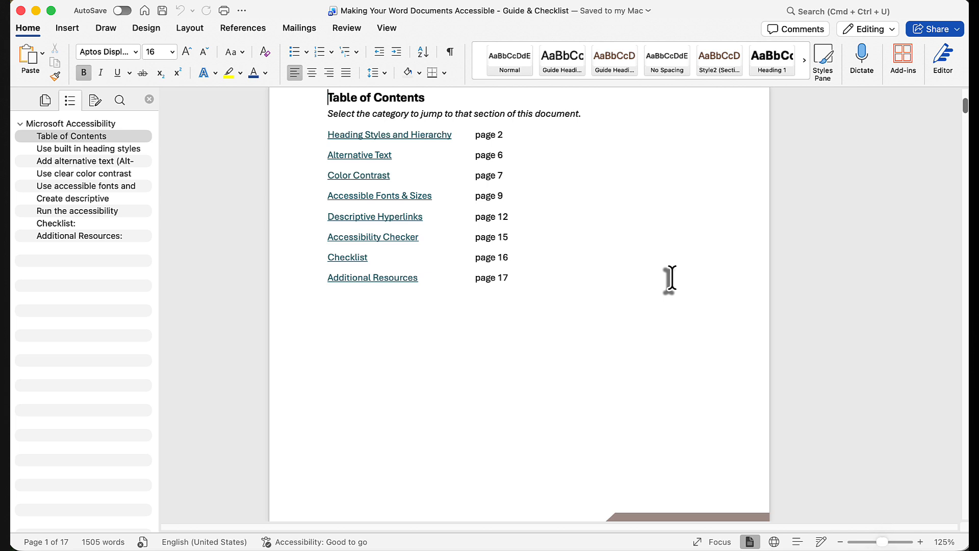
left_click(440, 145)
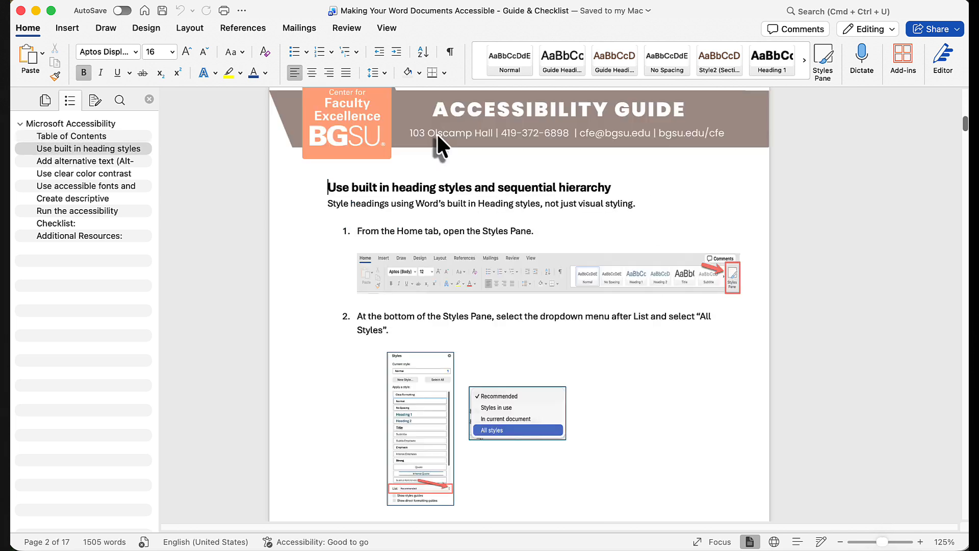
left_click(81, 135)
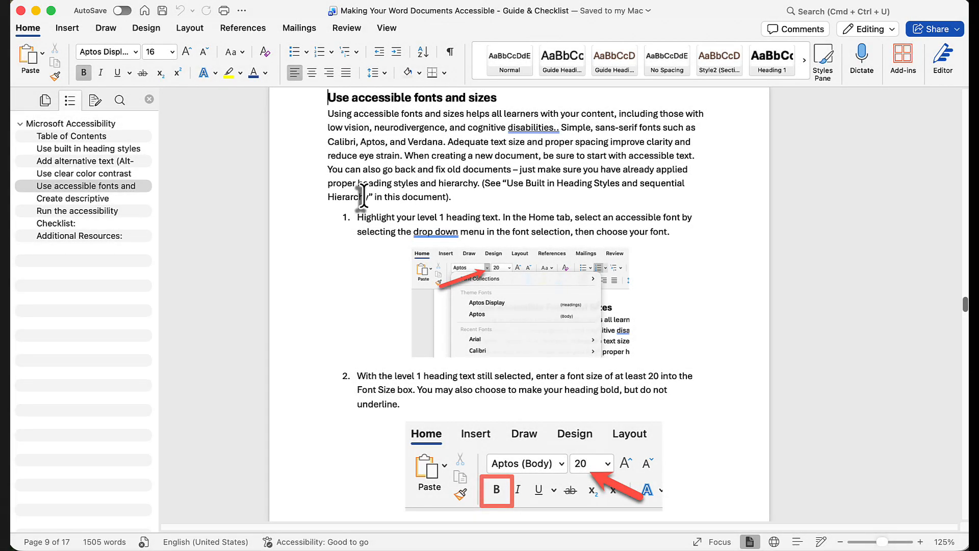
- Link "Use Built in Heading Styles and sequential Hierarchy" in the accessible fonts section to the matching heading in this document, and test the link
left_click_drag(369, 197, 508, 184)
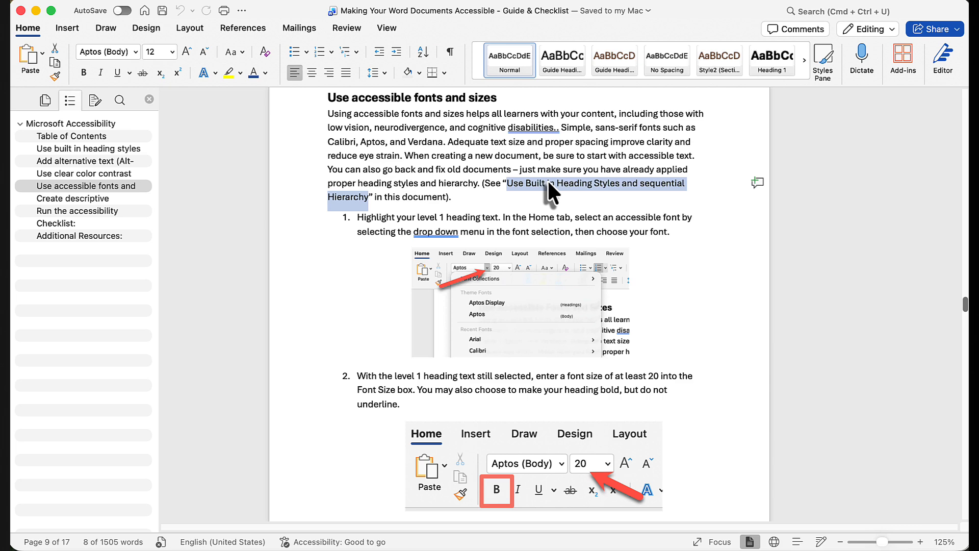
right_click(547, 179)
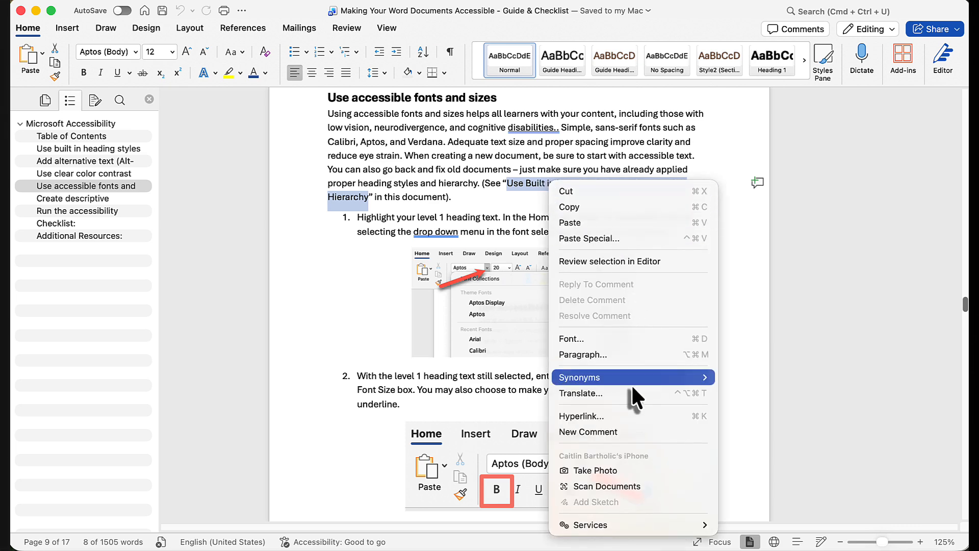
left_click(627, 414)
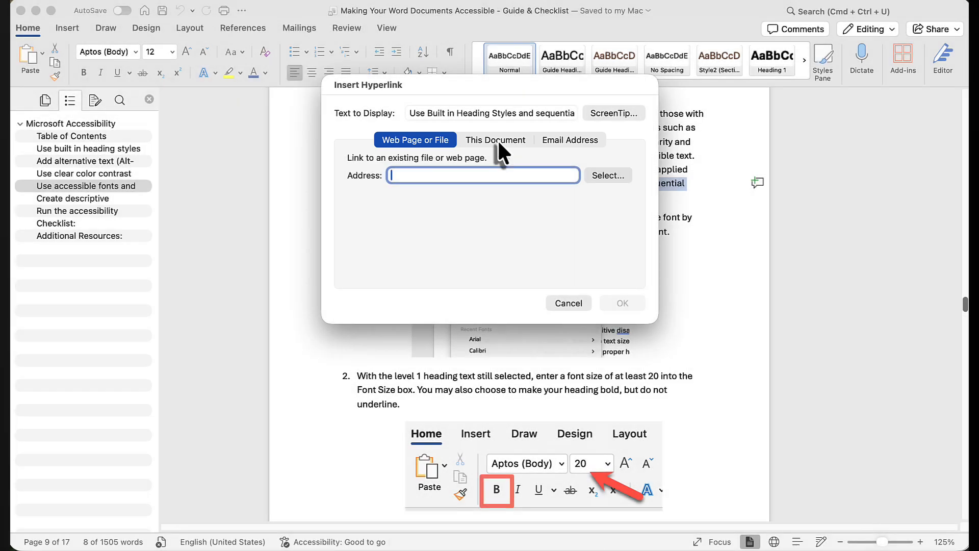
left_click(497, 139)
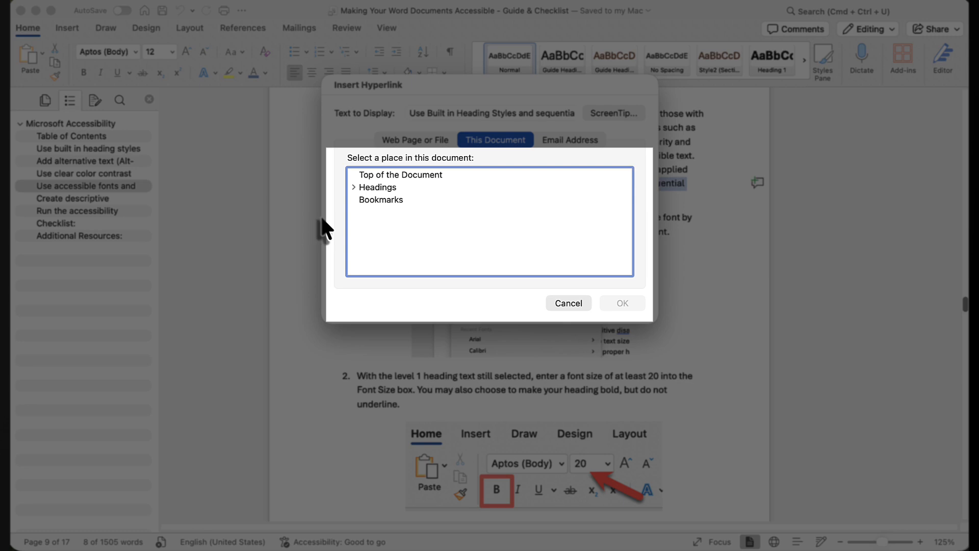
left_click(354, 186)
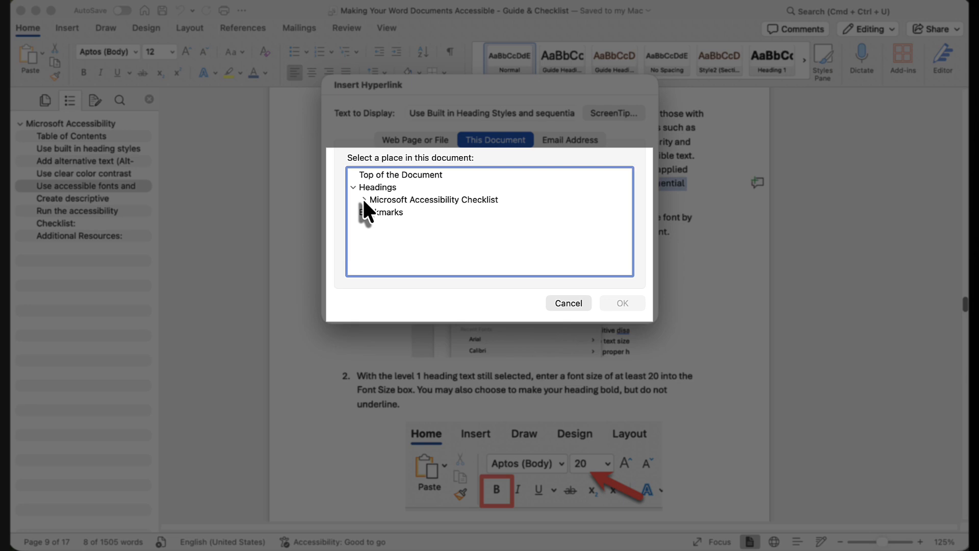
left_click(364, 200)
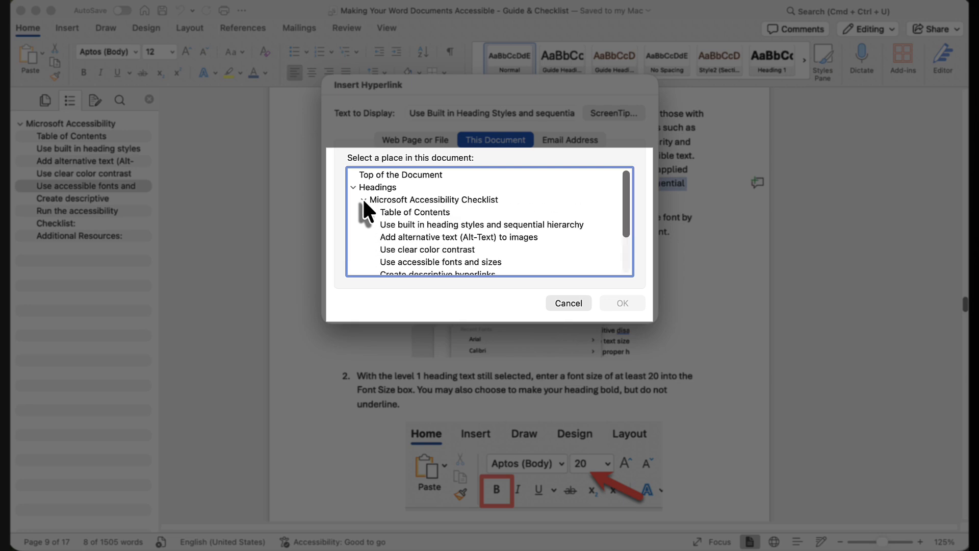
left_click(393, 225)
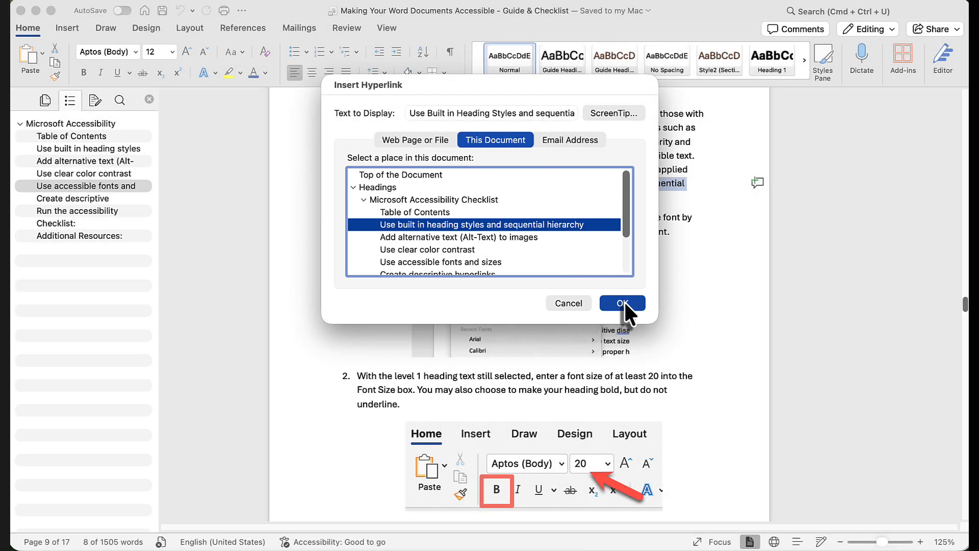
left_click(623, 303)
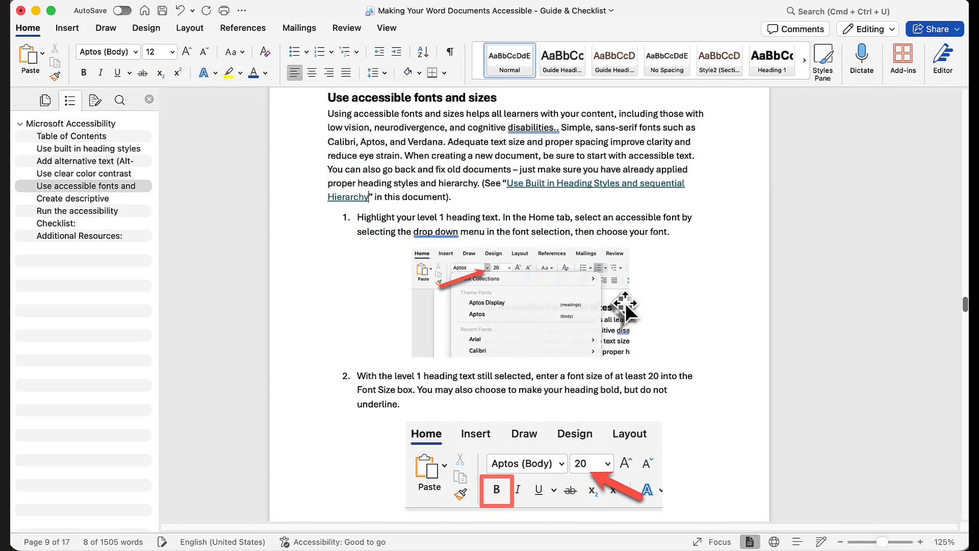
left_click(593, 183)
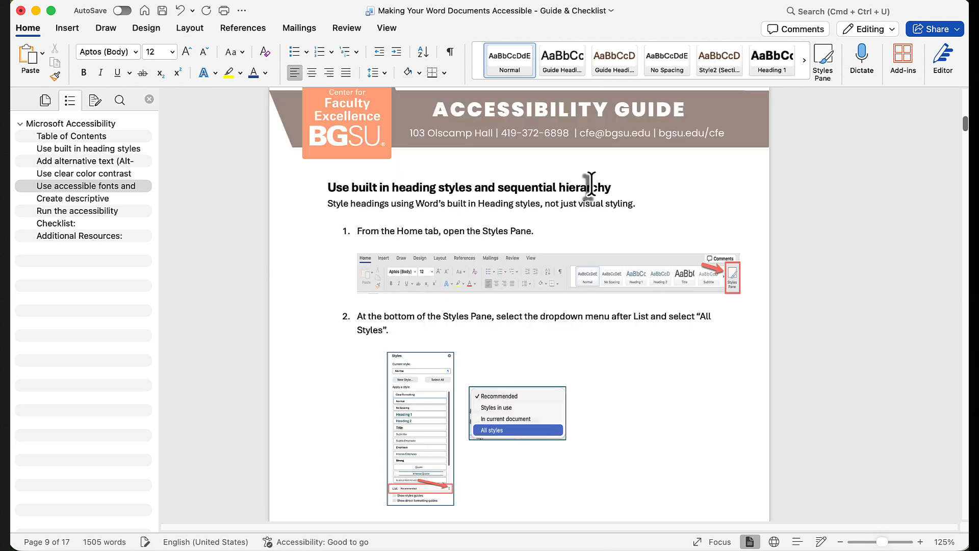